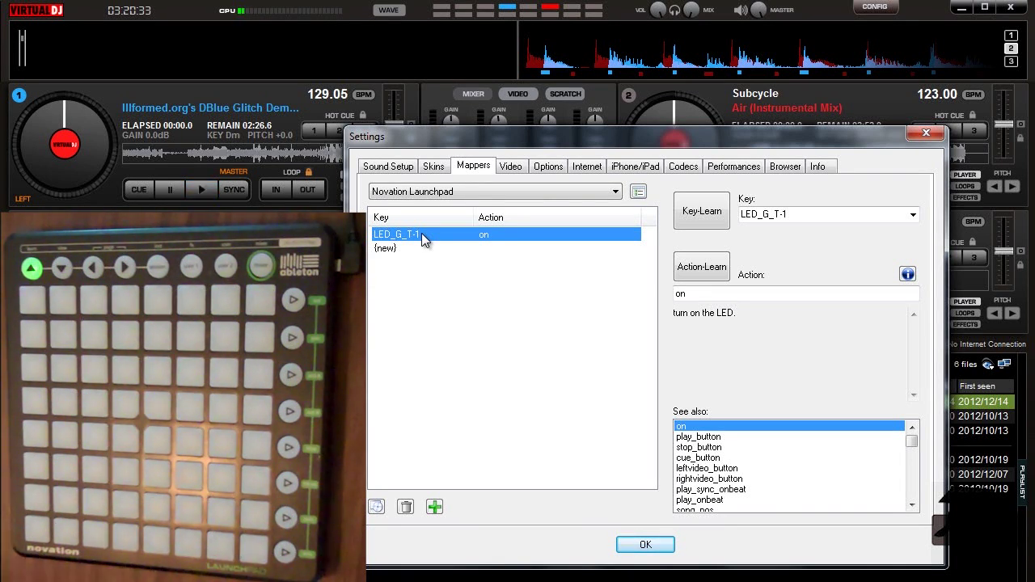
Add a Launchpad mapping for key B_T-1 with action play_pause and confirm it
click(562, 248)
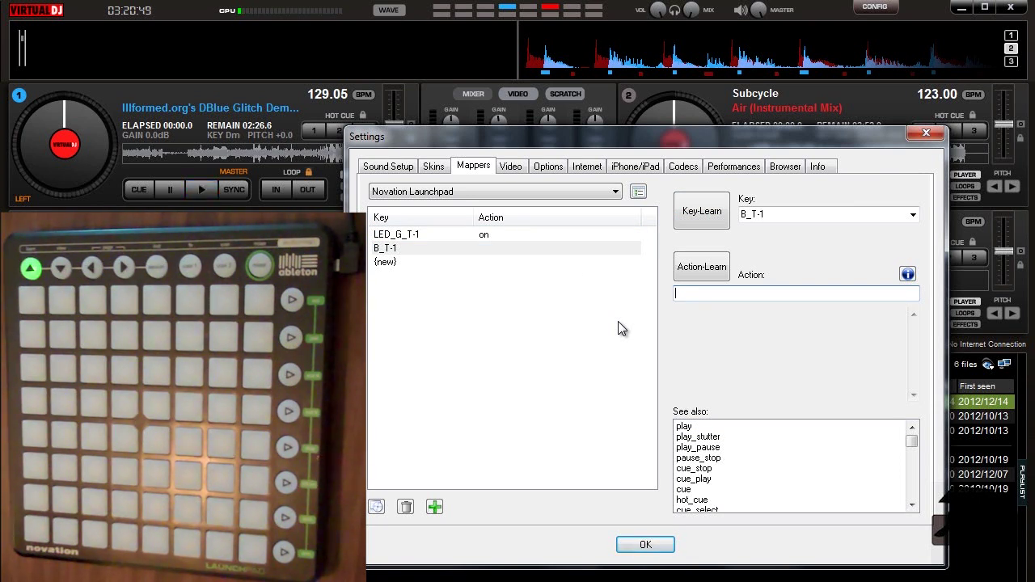
text(play)
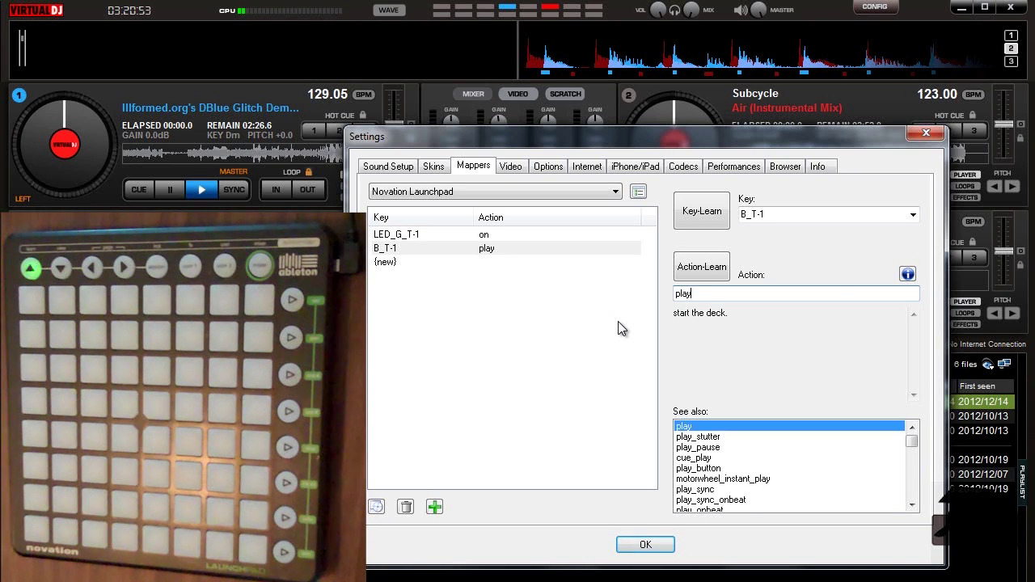
text(_pause)
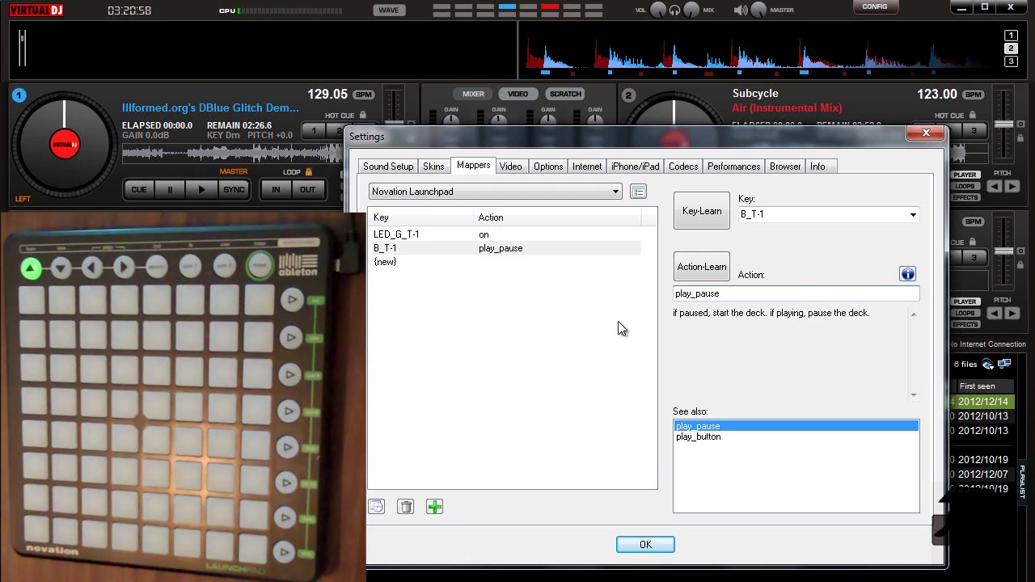
key(Return)
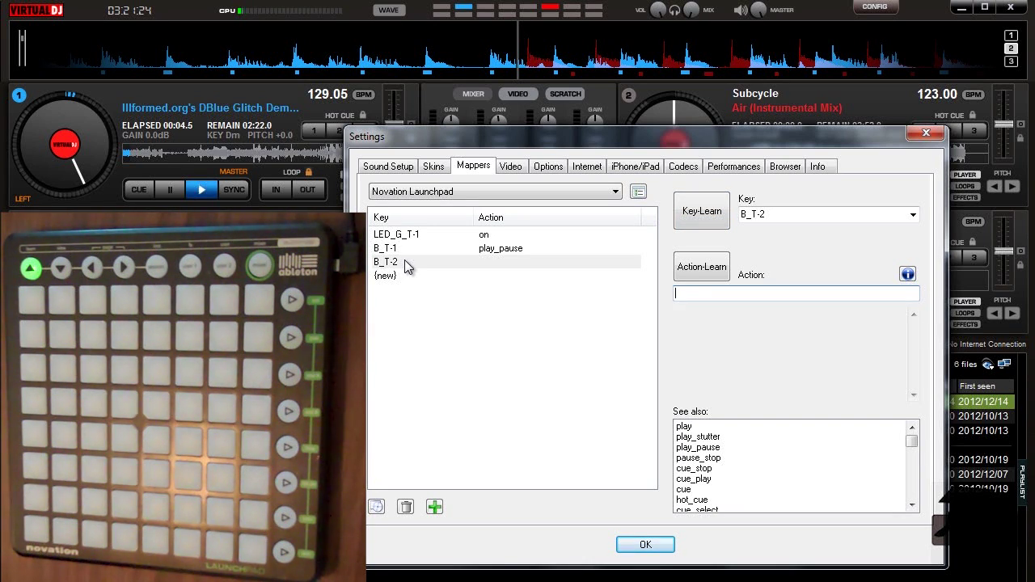
Map B_T-2 to play_sync and LED_G_T-2 to on, then save the mappings
text(play_)
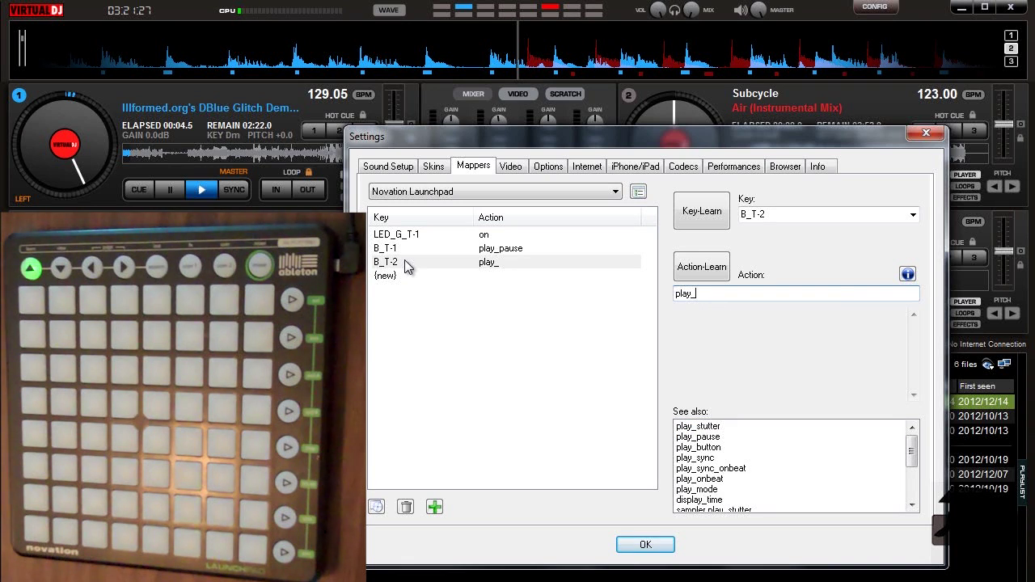
text(sync)
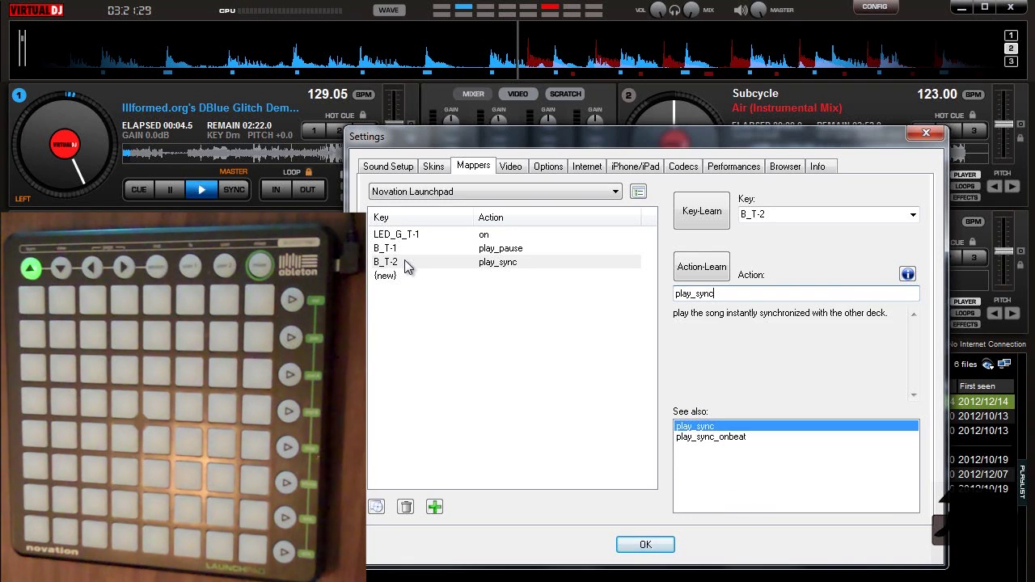
click(397, 276)
click(913, 214)
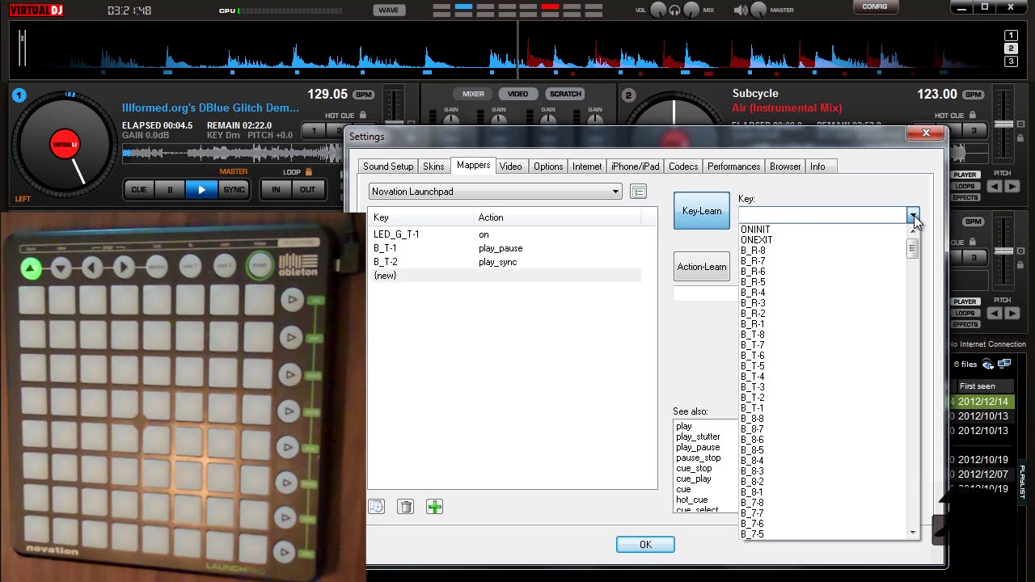
scroll(829, 380, down, 10)
click(814, 501)
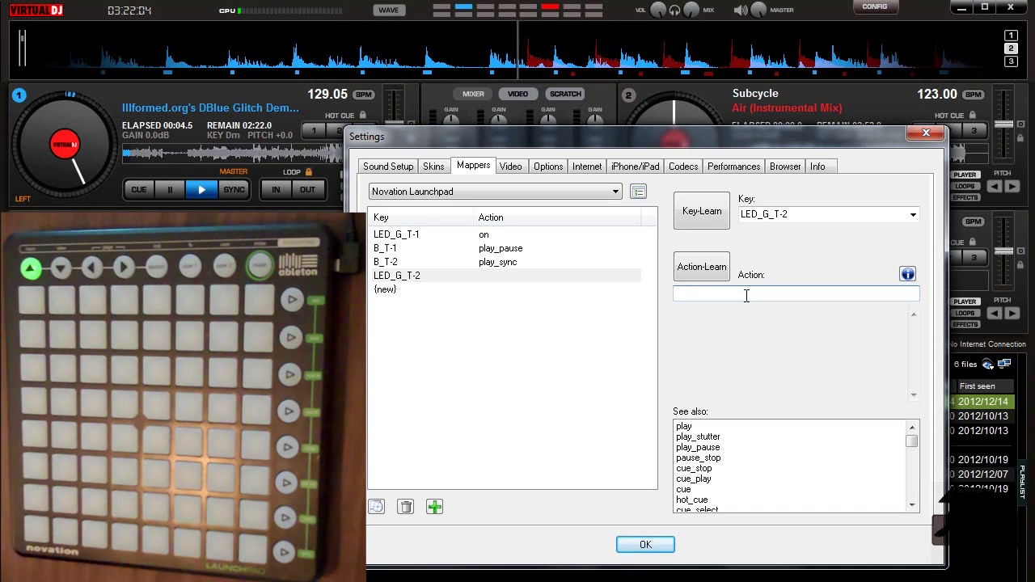
text(on)
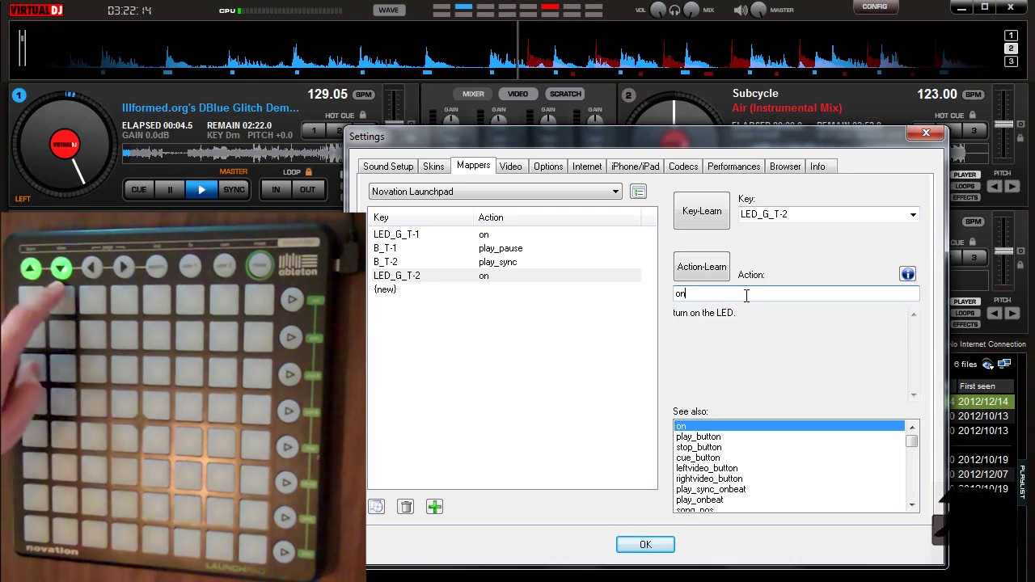
click(647, 545)
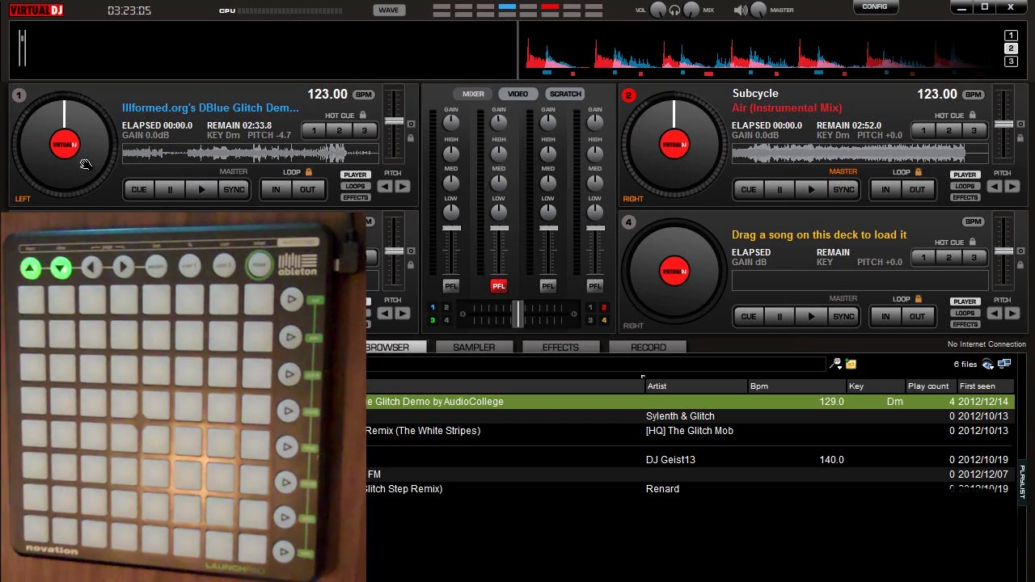
Add a new Launchpad mapping for B_T-3 with action pause_stop
key(ctrl+c)
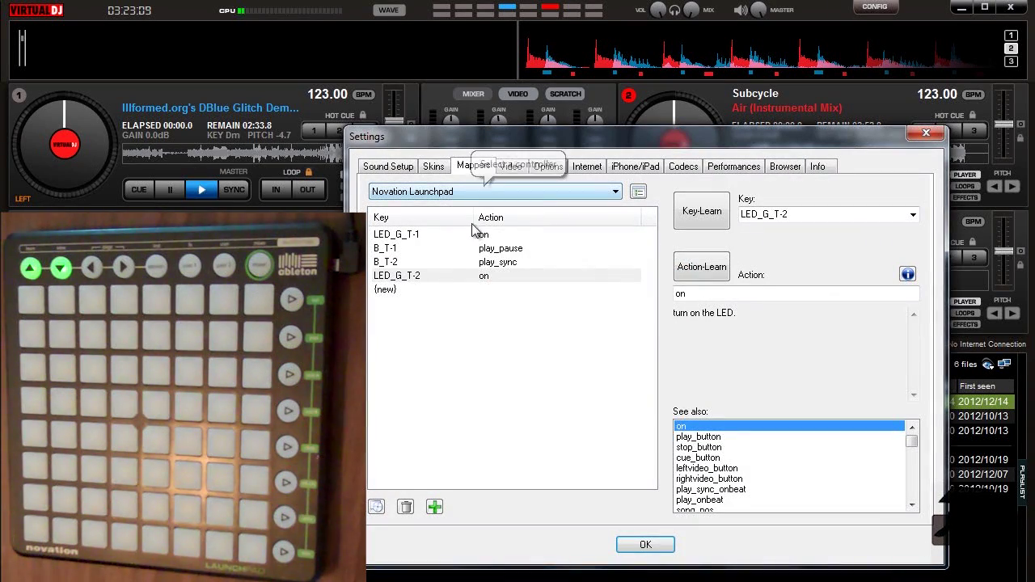
click(389, 290)
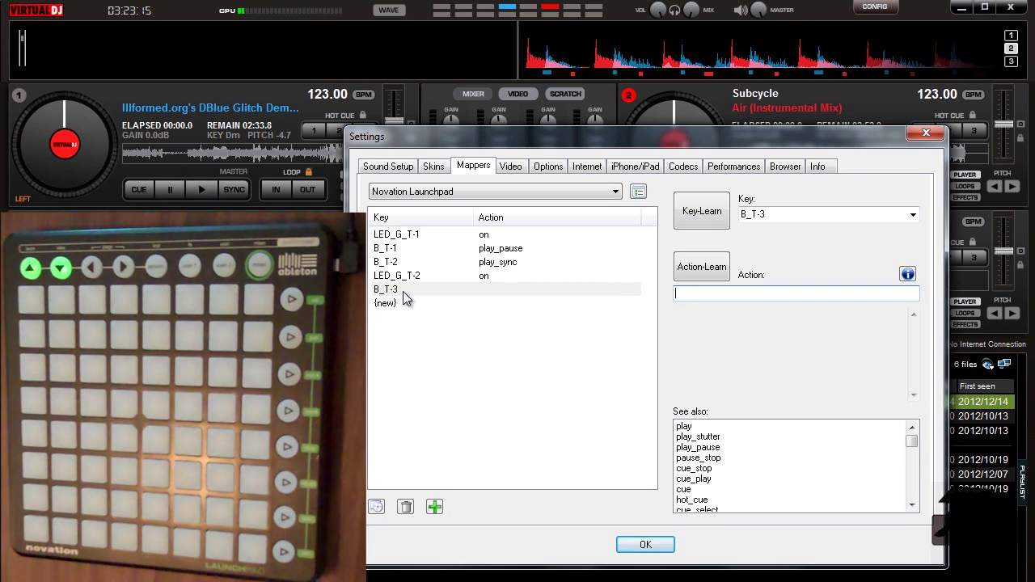
text(pause_st)
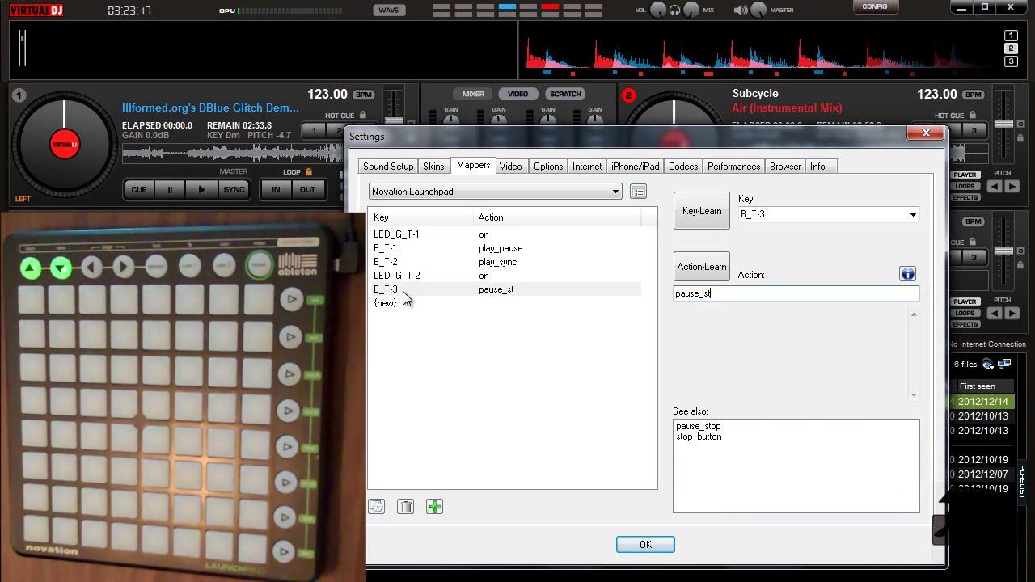
text(op)
Add LED_Y_T-3 with action on and confirm the mappings
click(406, 302)
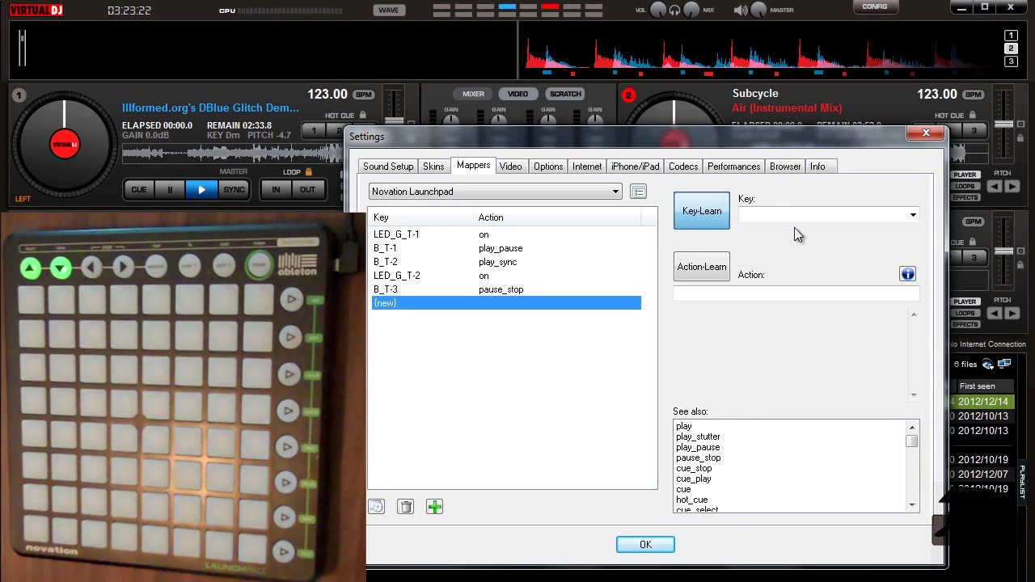
click(801, 215)
click(847, 435)
click(712, 296)
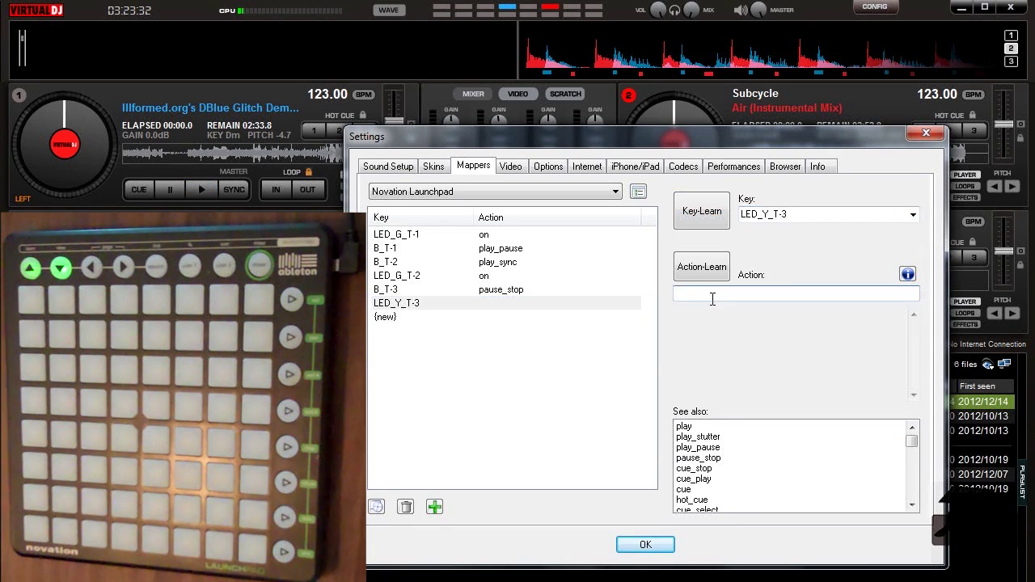
text(on)
key(Return)
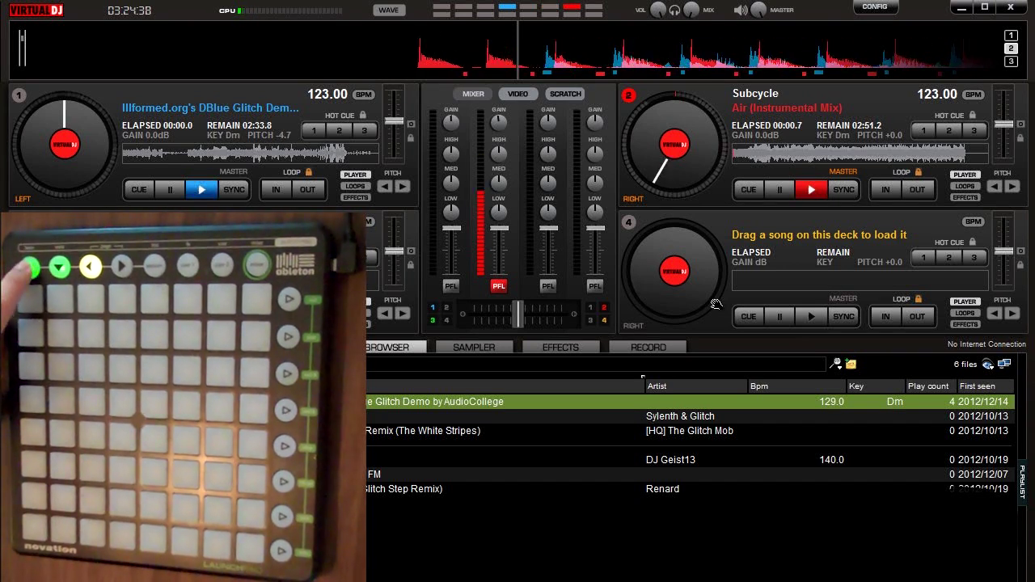
Select the LED_G_T-1 row in the Launchpad mapper list
click(421, 240)
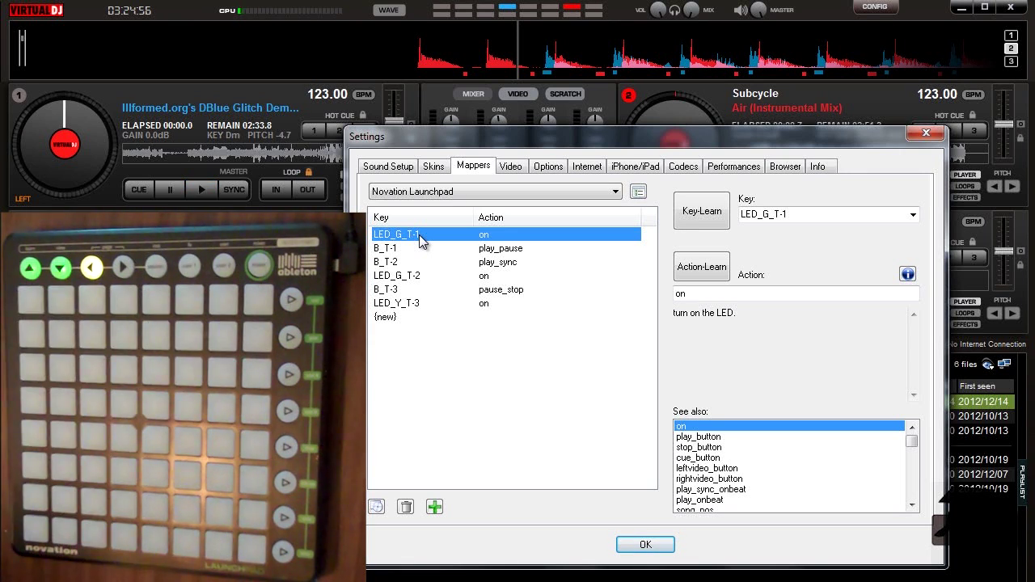
Replace LED_G_T-1's action with 'play ? get beatgrid : on' and save
key(Tab)
text(play)
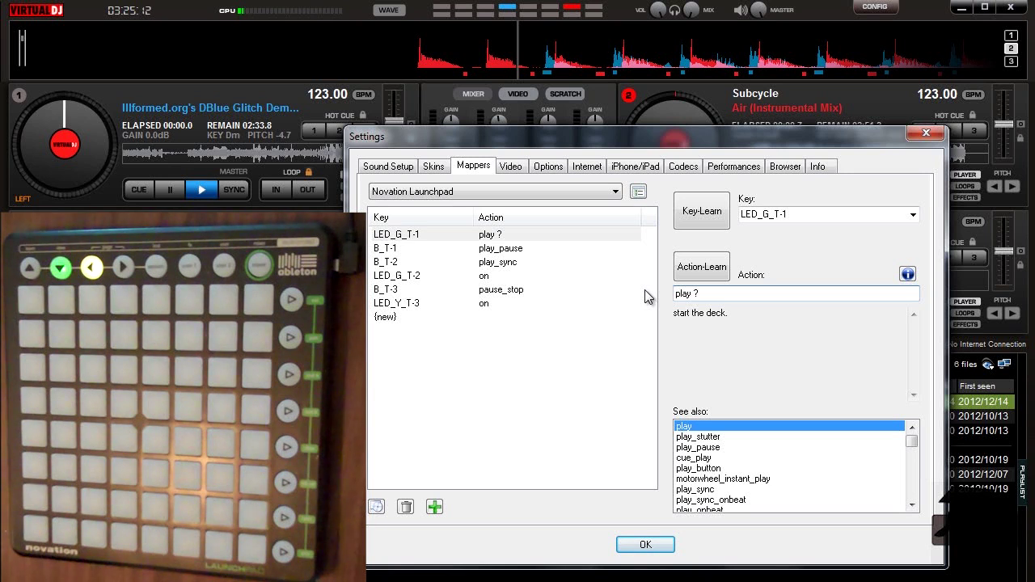
text(get beatgrid)
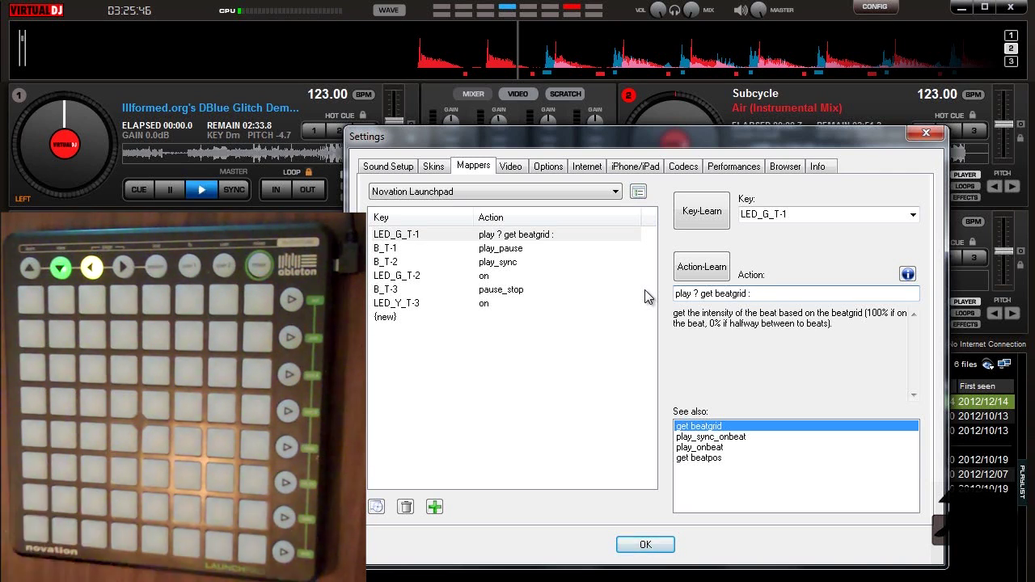
text(: on)
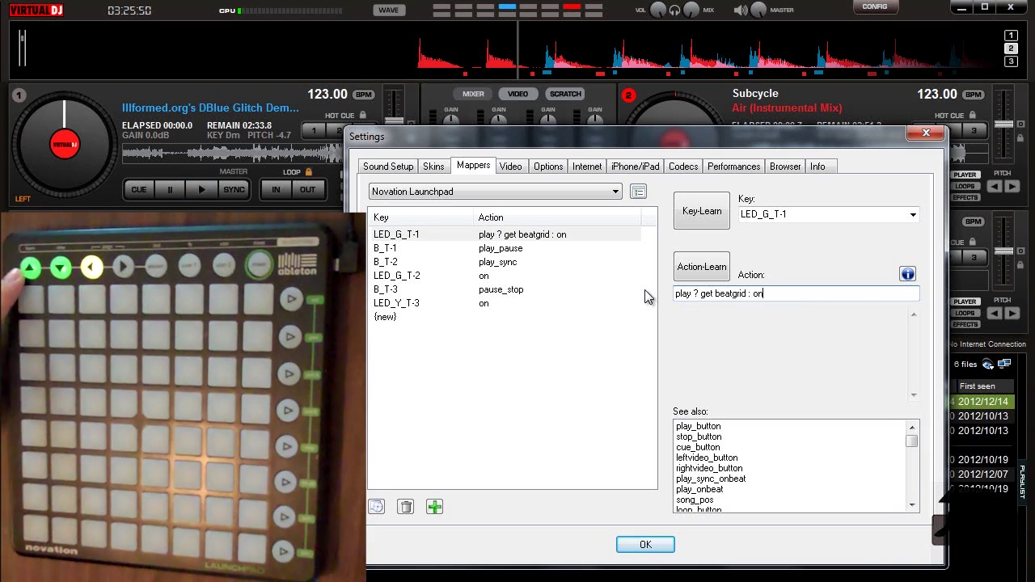
click(646, 545)
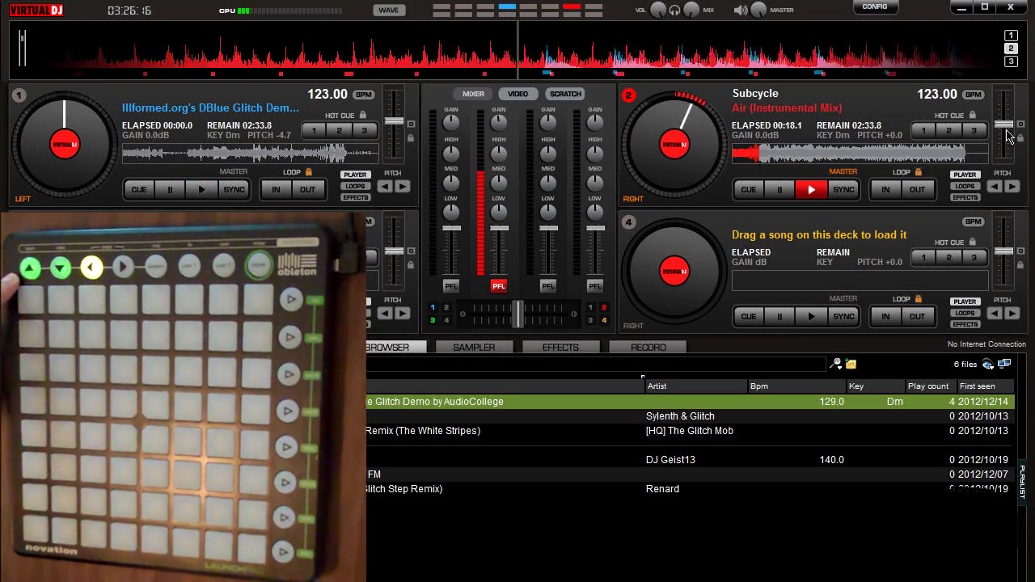
Speed up deck 2's pitch to test the blinking, then reset it to 123.00 BPM
drag(1012, 129, 1009, 158)
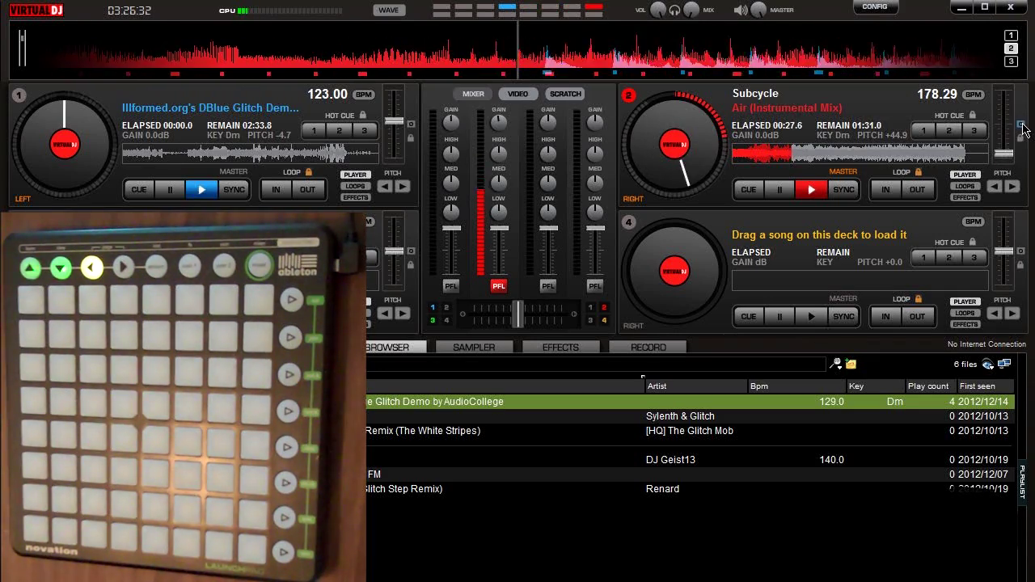
click(1022, 126)
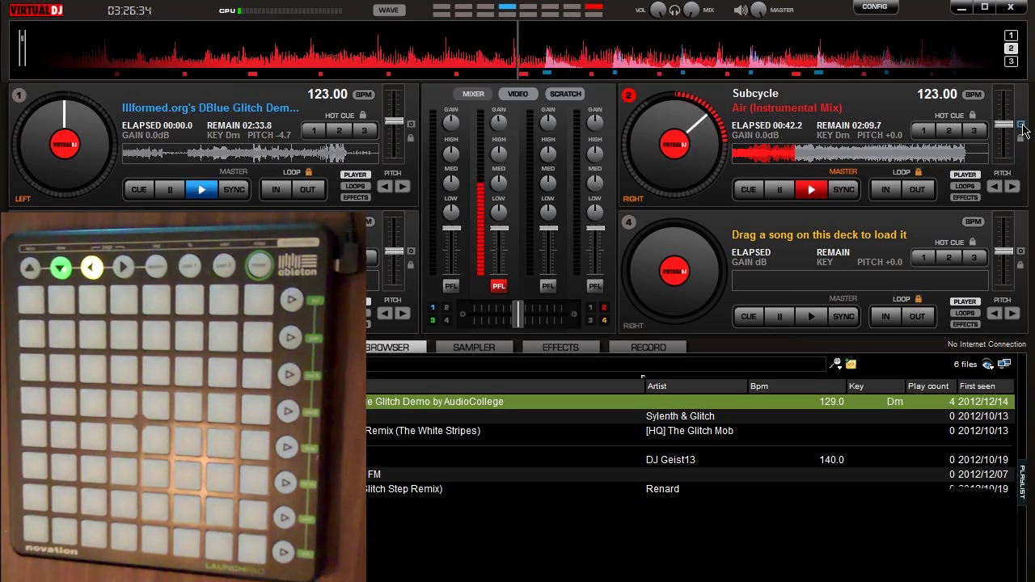